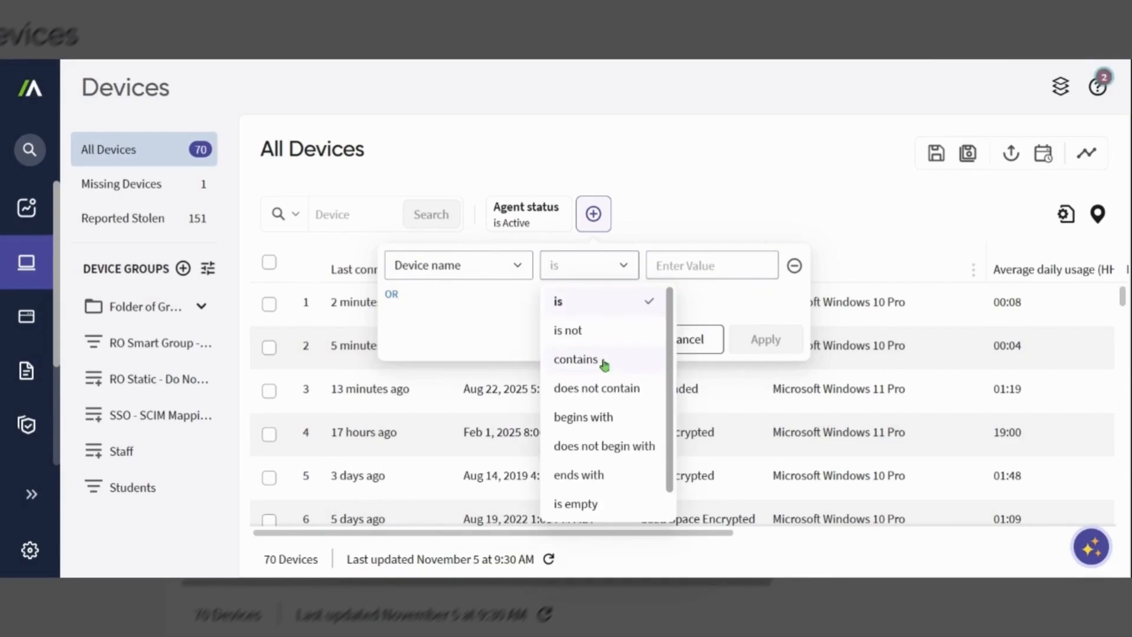
Filter the device list to devices whose Device name contains "student"
left_click(603, 360)
left_click(675, 270)
type("student")
key("Return")
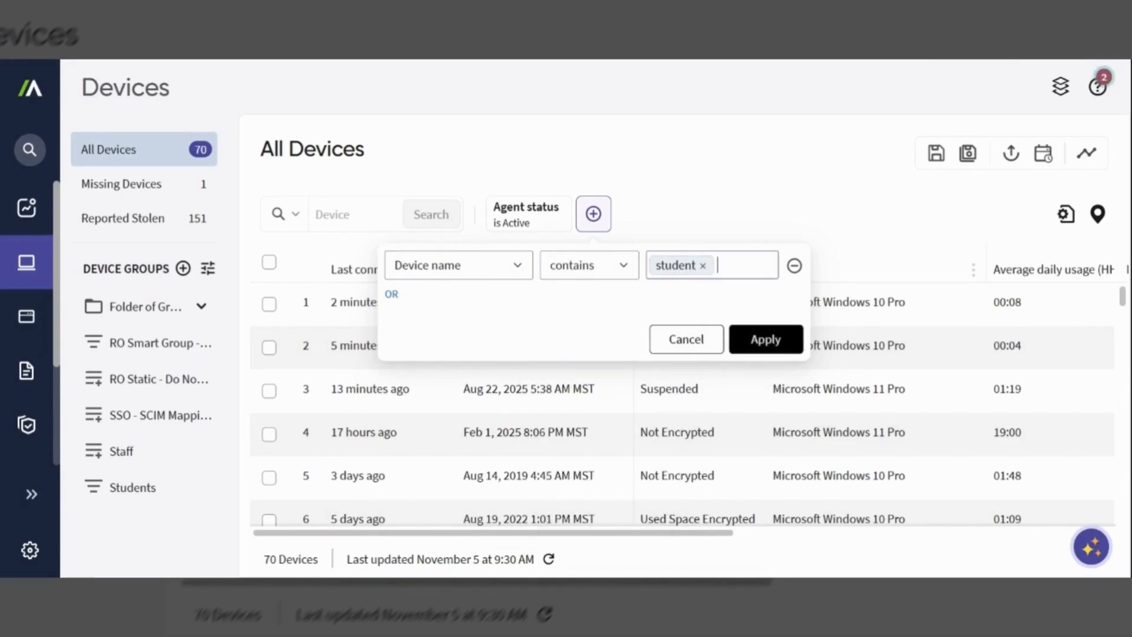
left_click(766, 339)
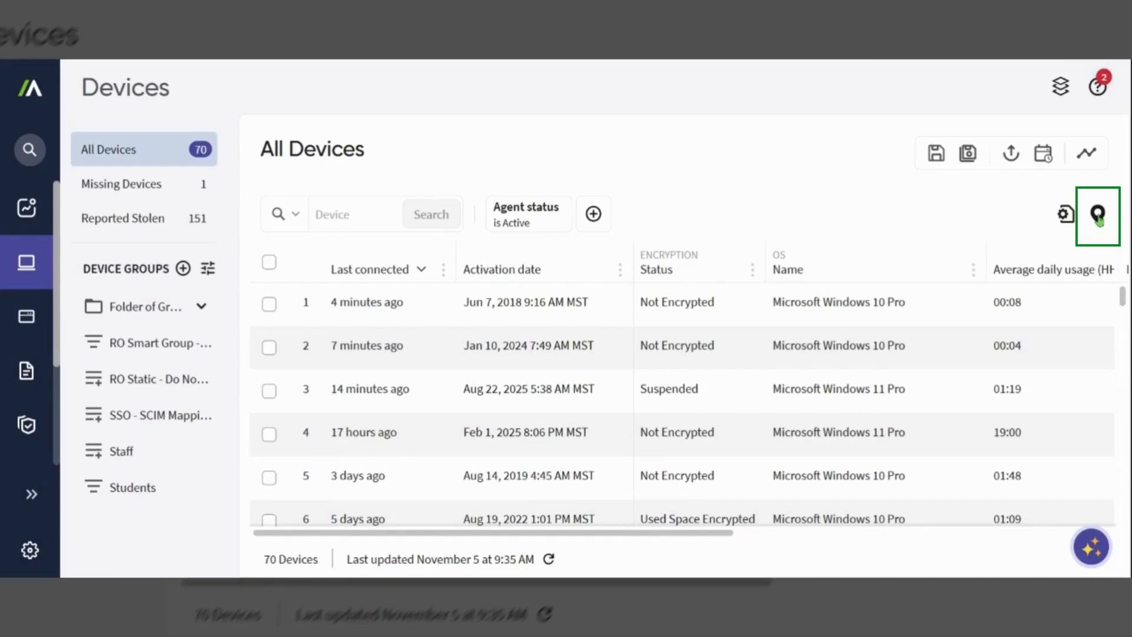
Show the devices on the map and zoom in on the device cluster near Houston, Texas
left_click(1097, 216)
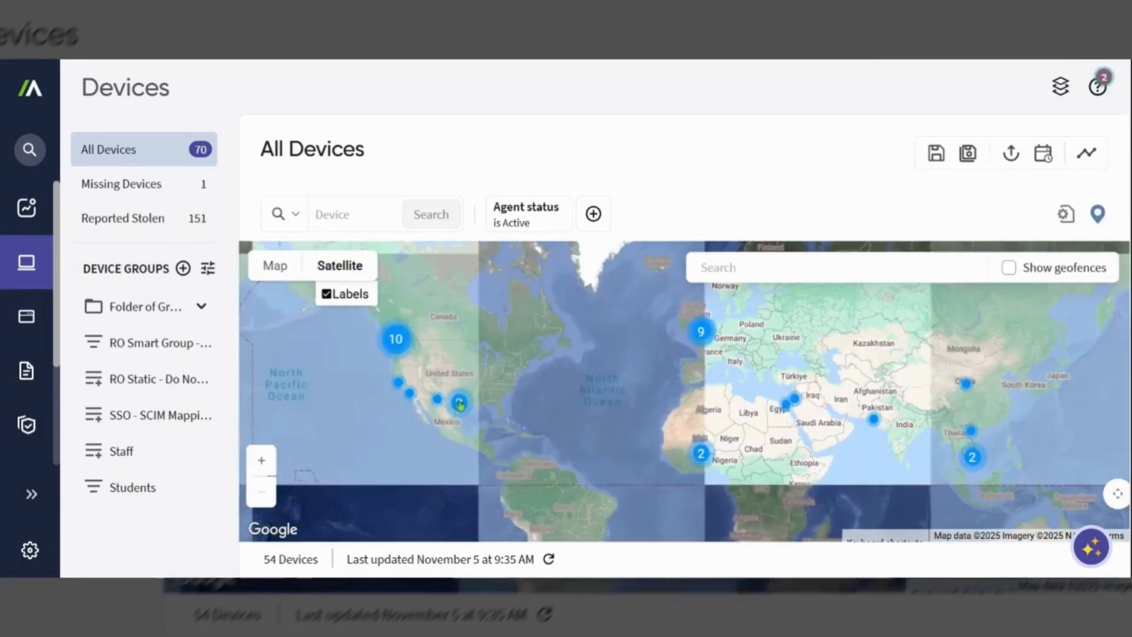
left_click(460, 404)
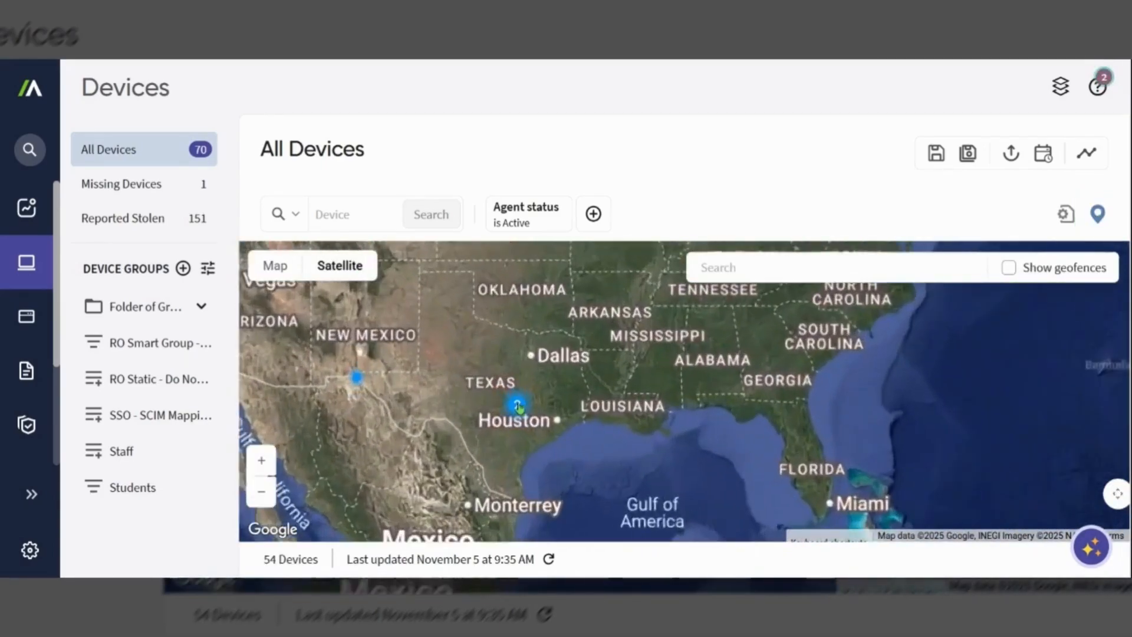
scroll(517, 406, "up", 5)
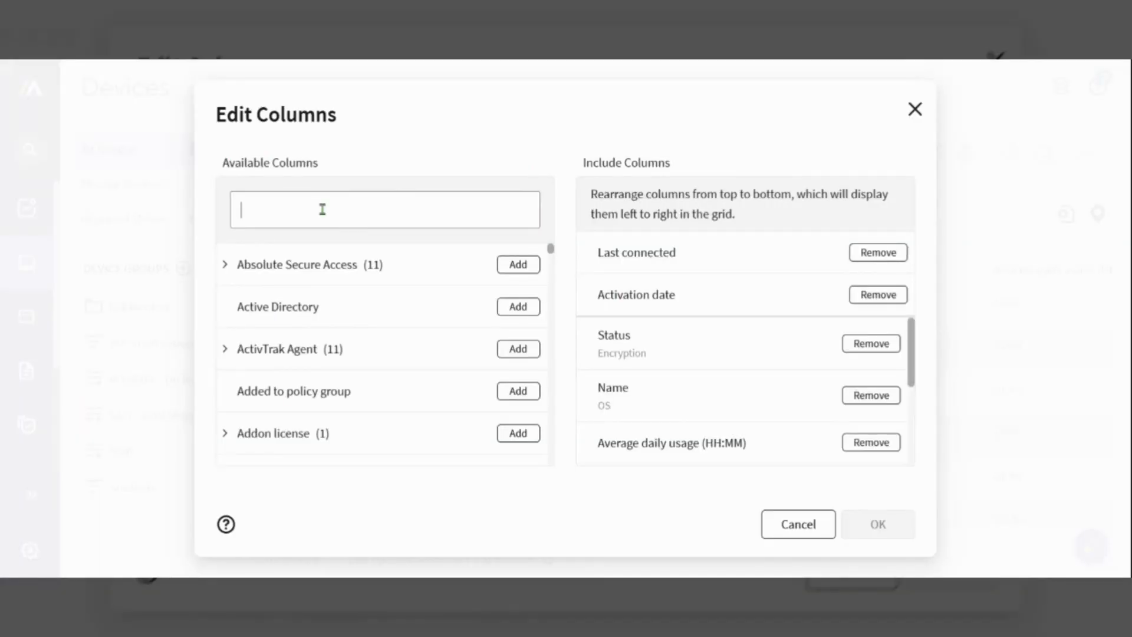
Search the available device columns for "Chrome" and look through the Chromebook columns
left_click(323, 209)
type("Chrome")
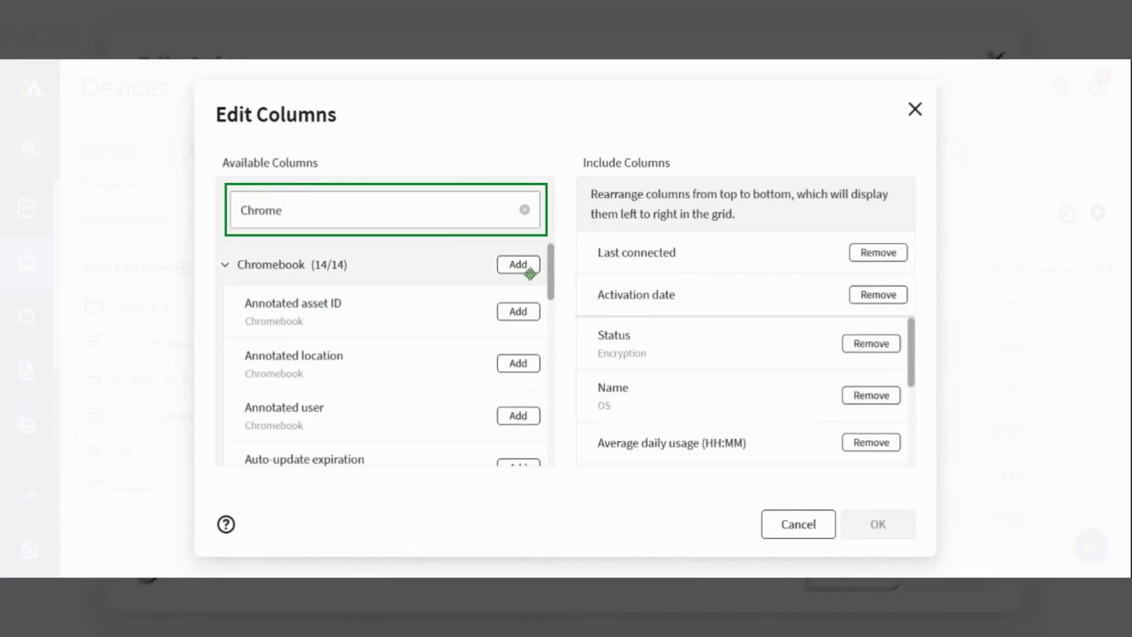
left_click_drag(553, 262, 565, 423)
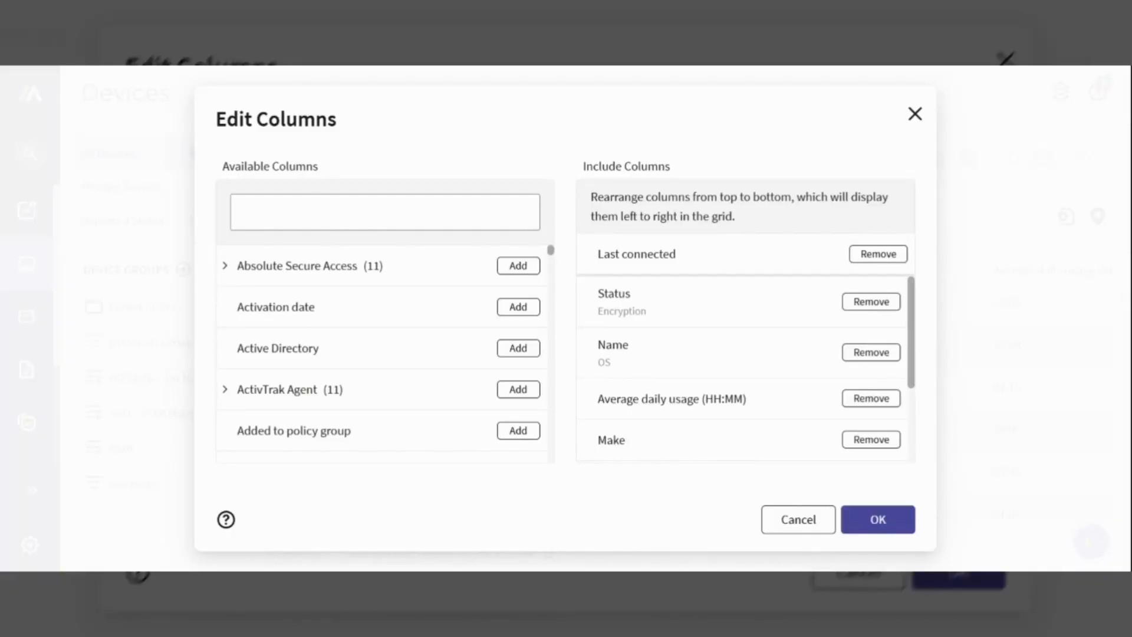
Include the Activation date column after encryption Status and filter devices to activation dates not within the last 4 years
left_click_drag(458, 318, 733, 342)
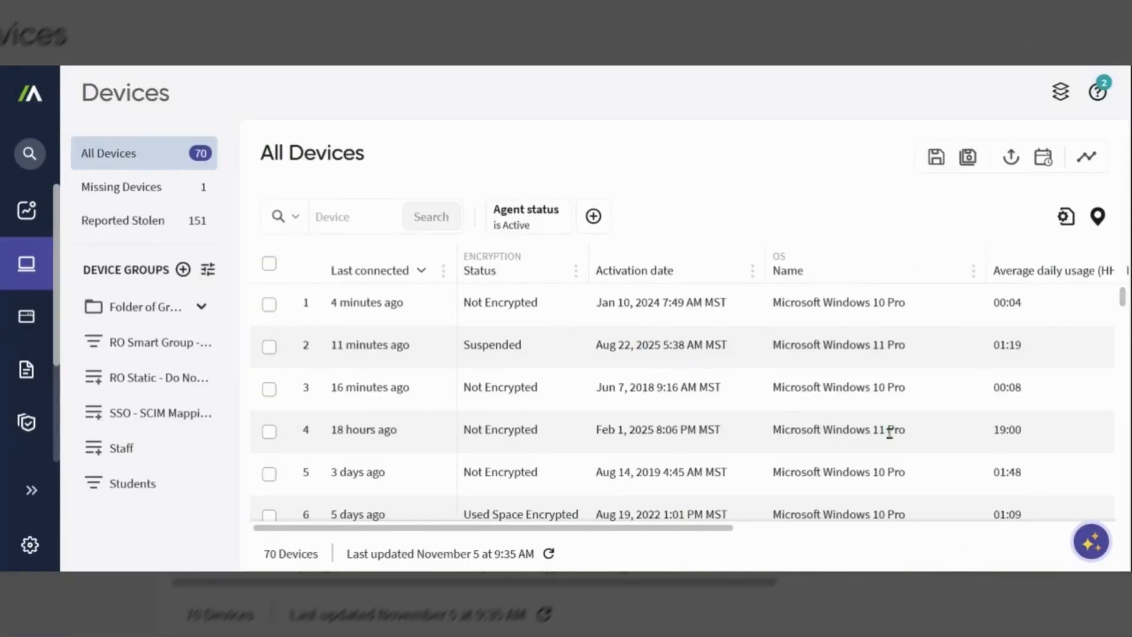
left_click(593, 217)
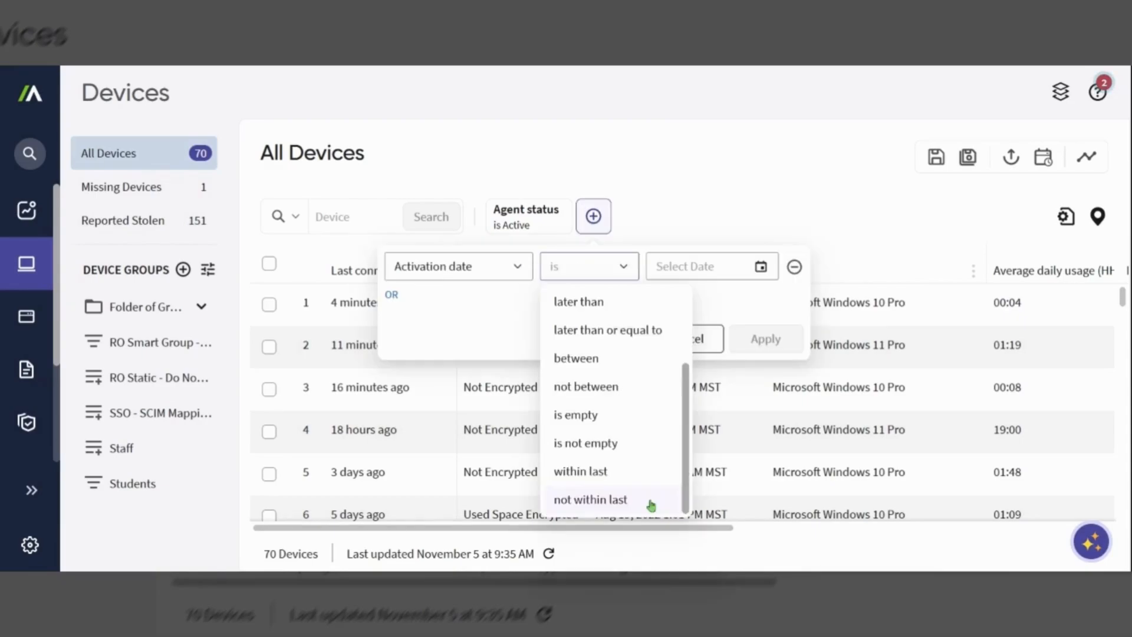
scroll(675, 424, "up", 3)
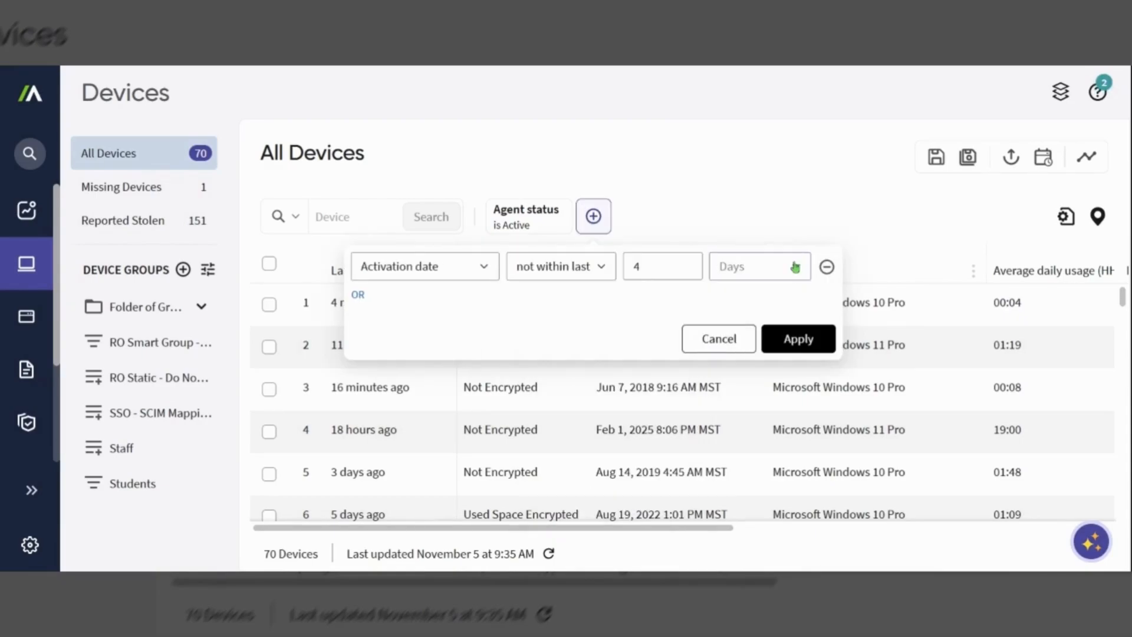
left_click(766, 267)
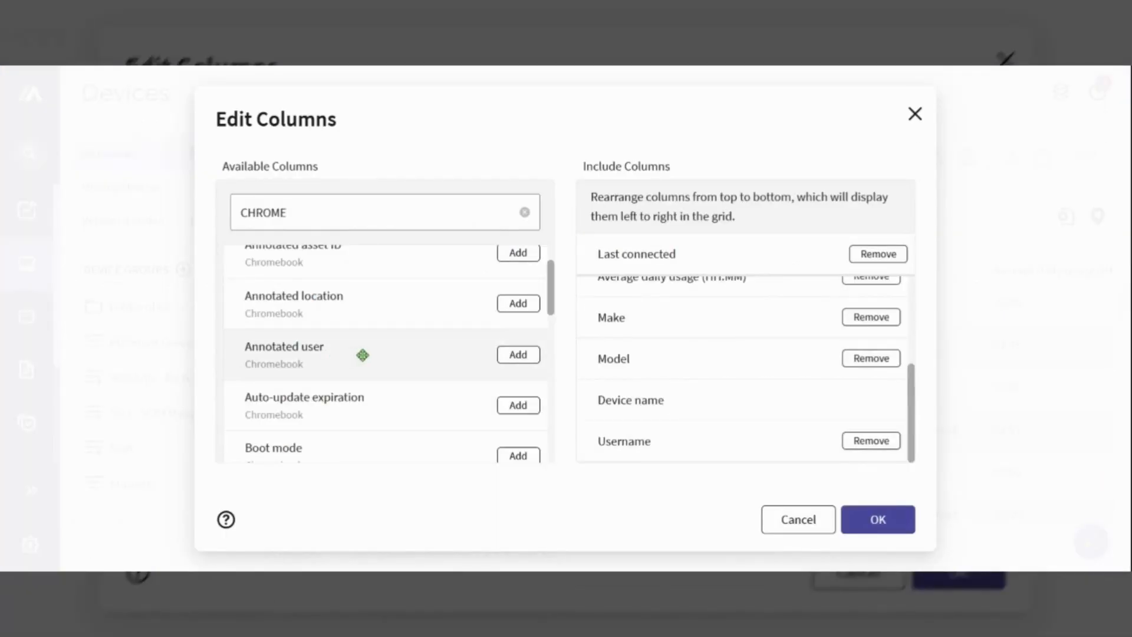
Include the Chromebook Auto-update expiration column and the Warranty End Date custom field in the device grid
scroll(362, 354, "up", 1)
scroll(351, 412, "down", 1)
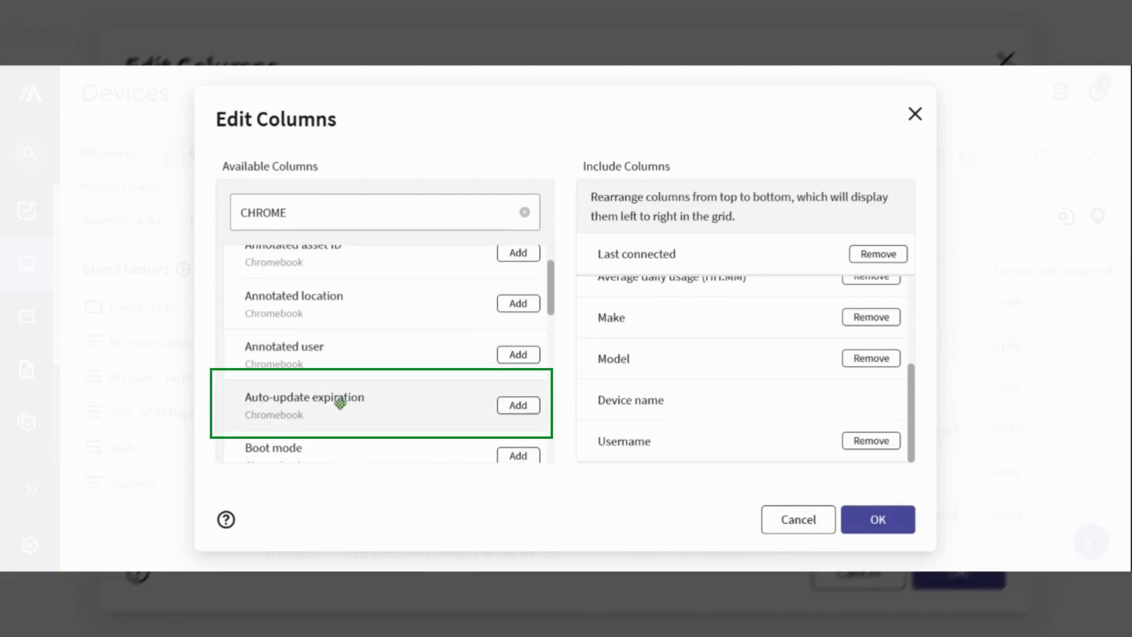
left_click_drag(336, 397, 707, 298)
left_click(870, 519)
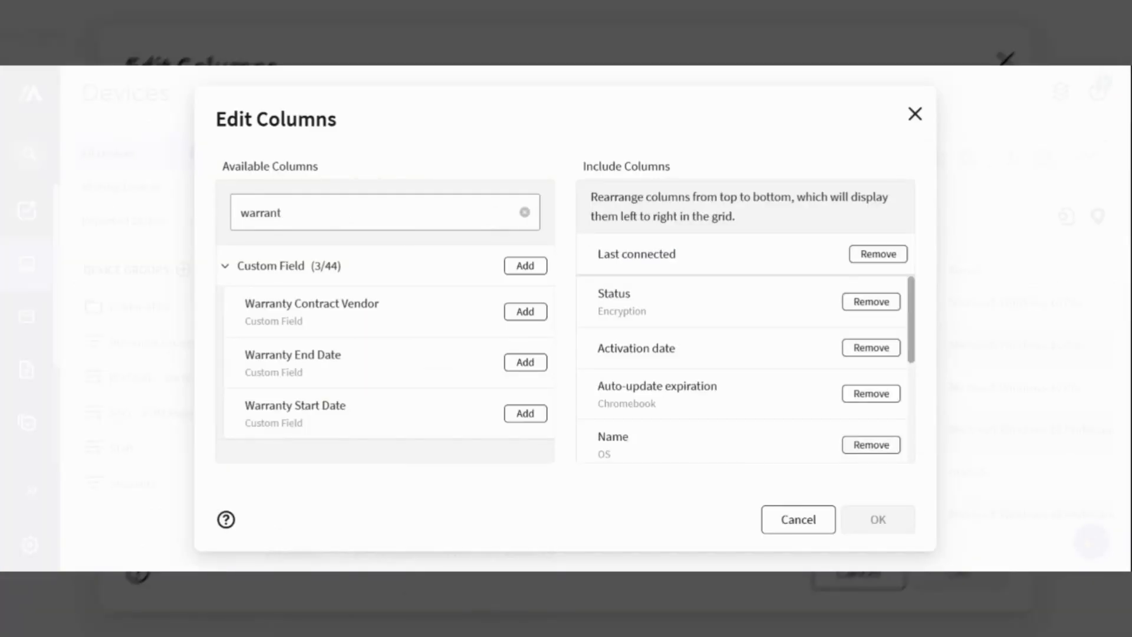
type("y")
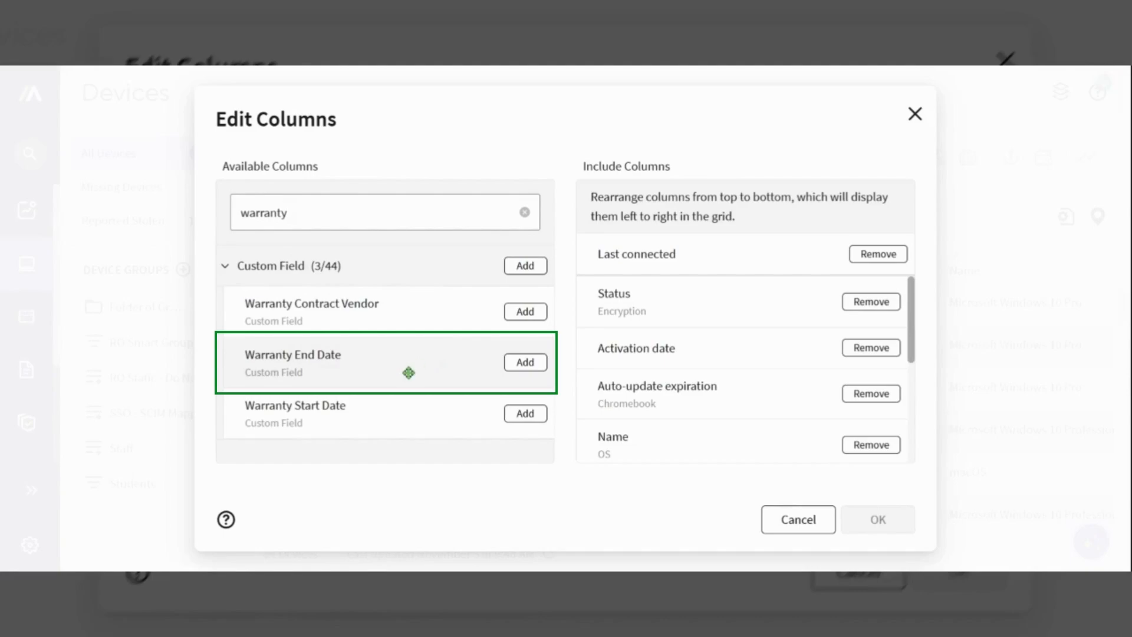
left_click_drag(409, 374, 731, 336)
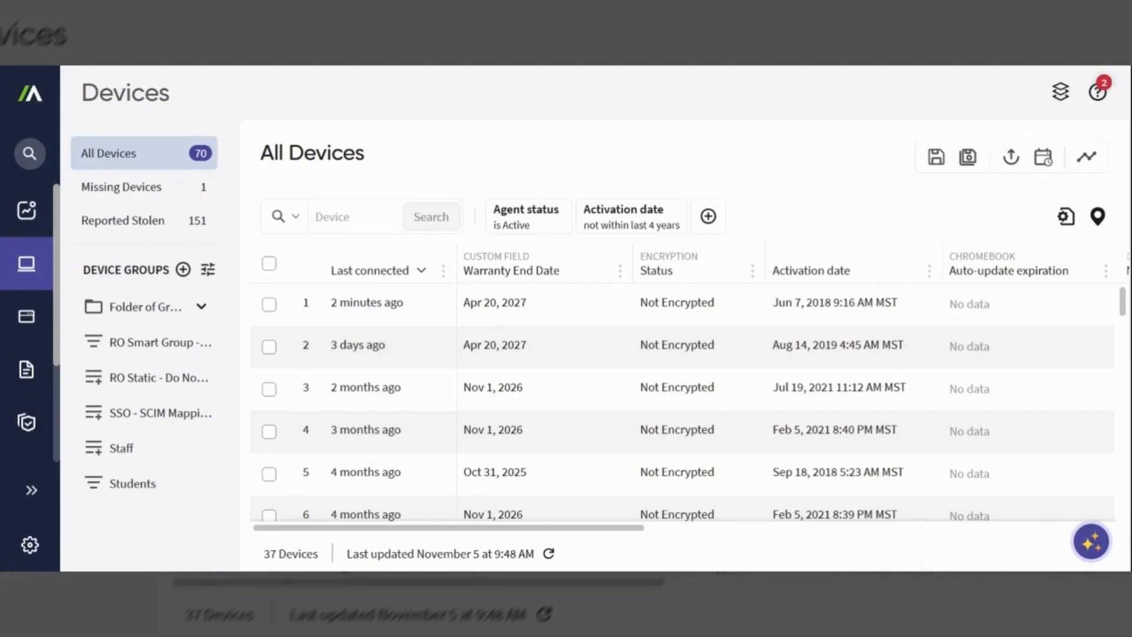
Select all the filtered devices and open the Wipe action for them
left_click(269, 263)
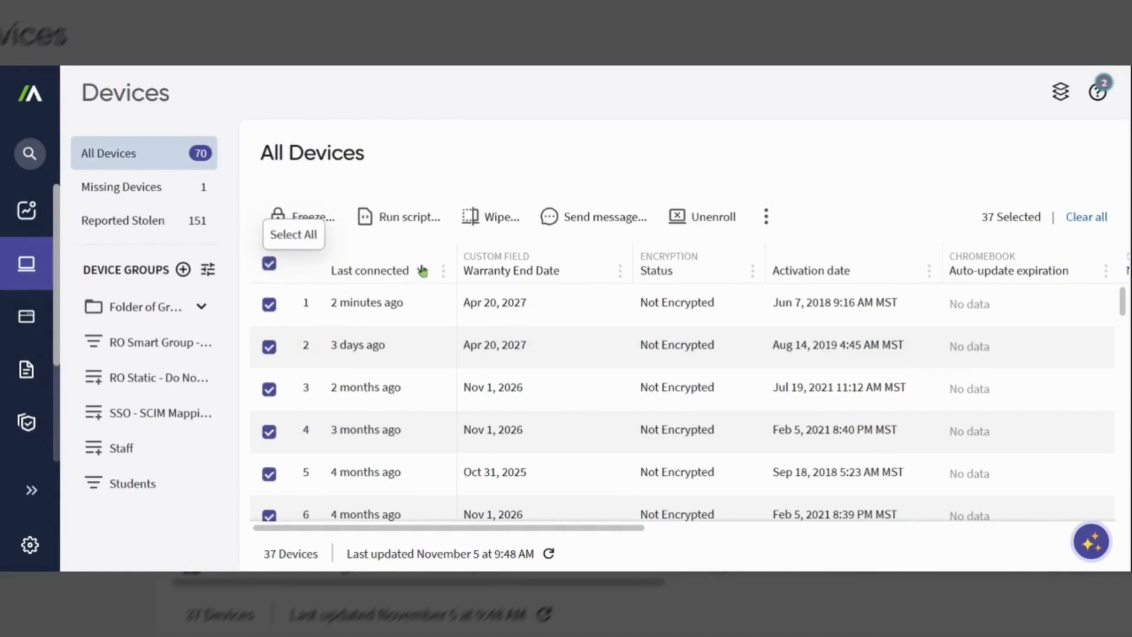
left_click(488, 223)
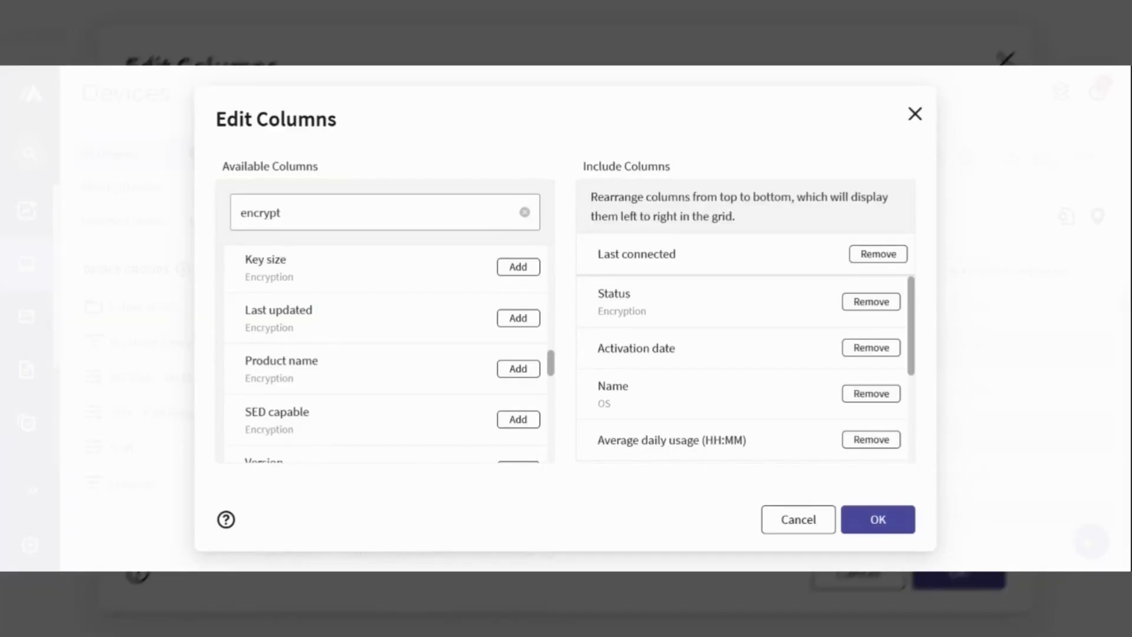
Include the Encryption Last updated and Version columns and the Anti-Malware Last updated and Product name columns in the device grid
left_click_drag(464, 323, 791, 376)
left_click_drag(353, 419, 689, 383)
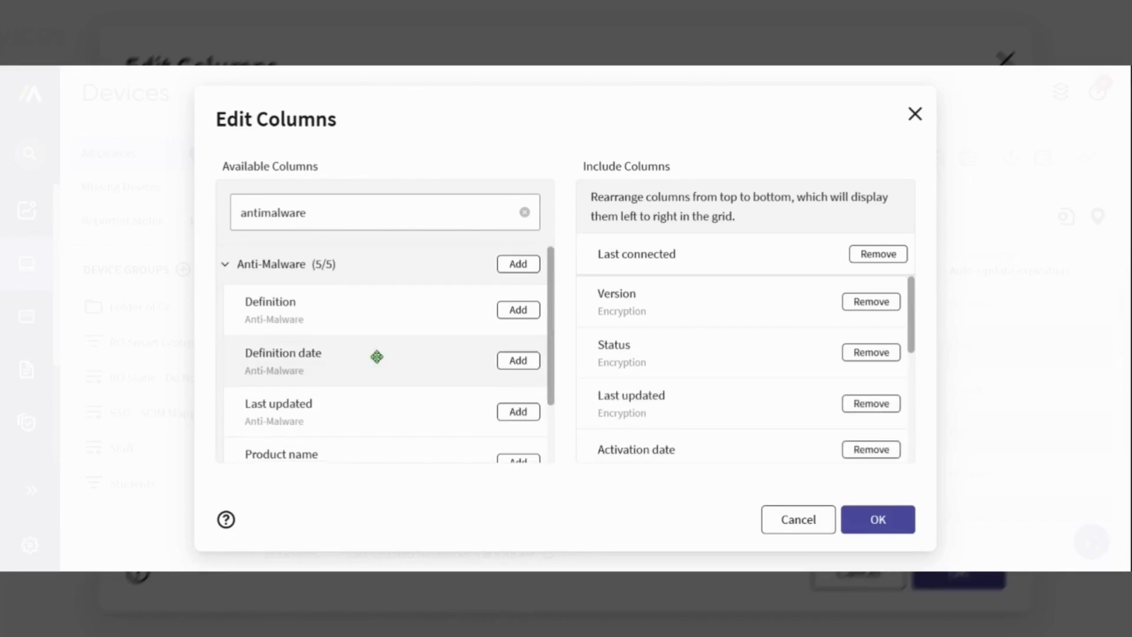
scroll(376, 356, "down", 2)
left_click_drag(413, 416, 788, 425)
left_click_drag(334, 387, 631, 354)
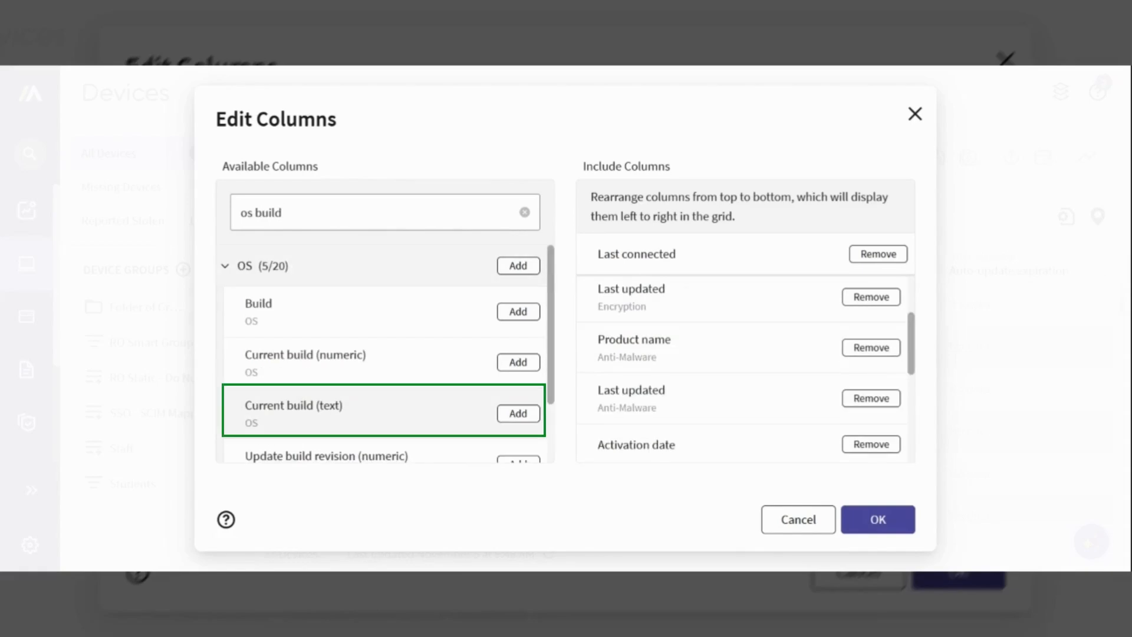
Include the OS Current build (text) and Update build revision (text) columns below the Anti-Malware columns
left_click_drag(407, 425, 766, 433)
scroll(377, 404, "down", 1)
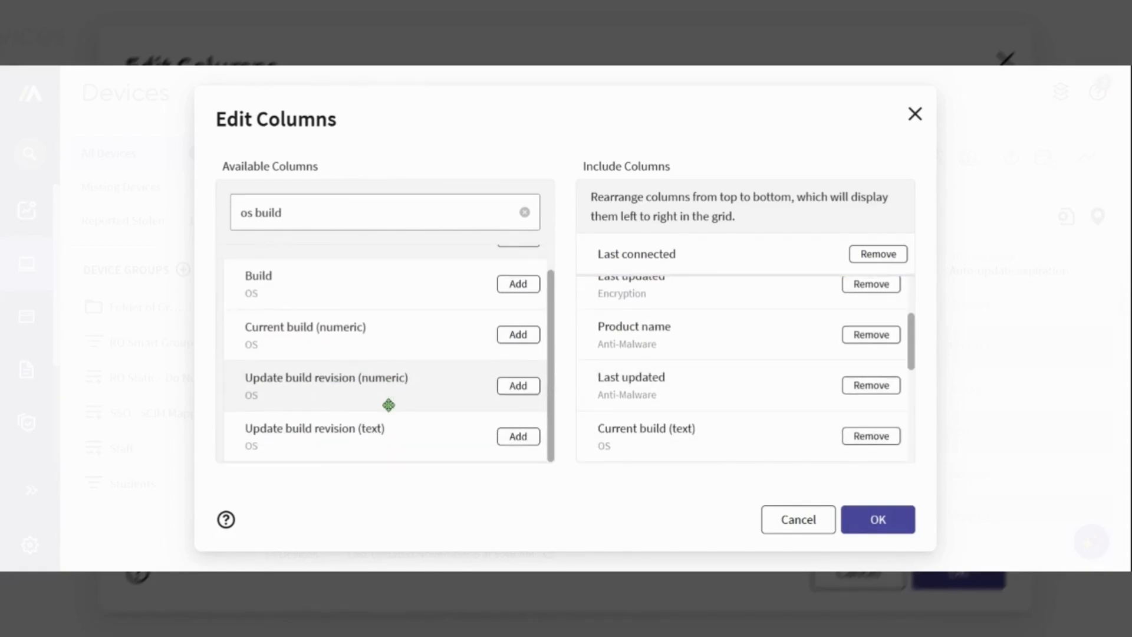
left_click_drag(362, 445, 666, 436)
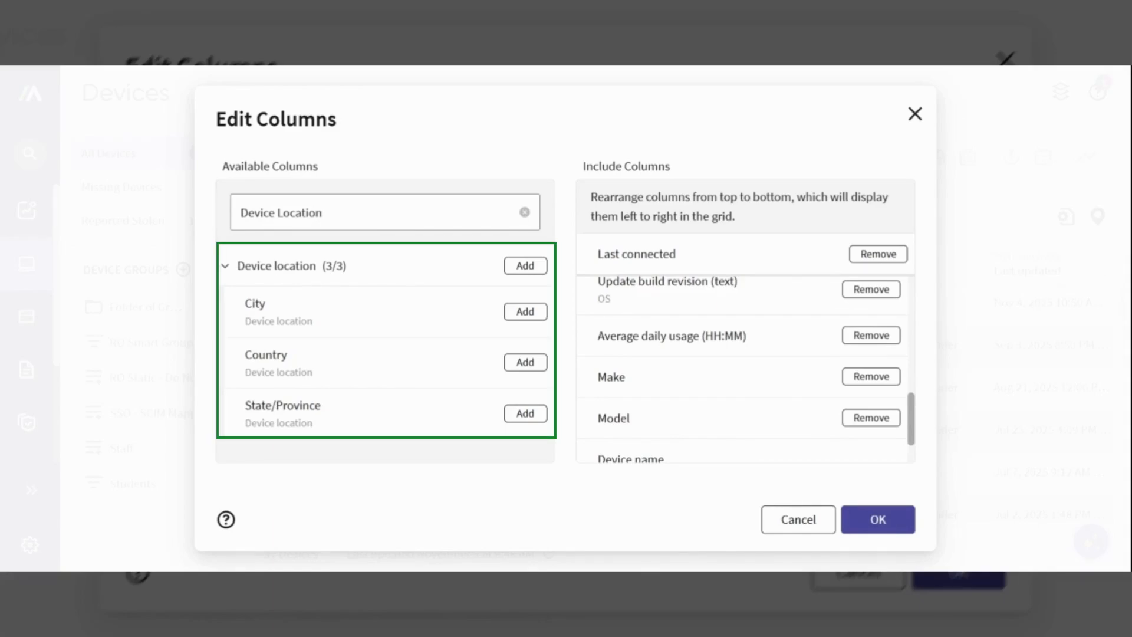
Include the Device location columns in the grid and filter devices to those whose Country does not contain United States
left_click_drag(387, 264, 846, 401)
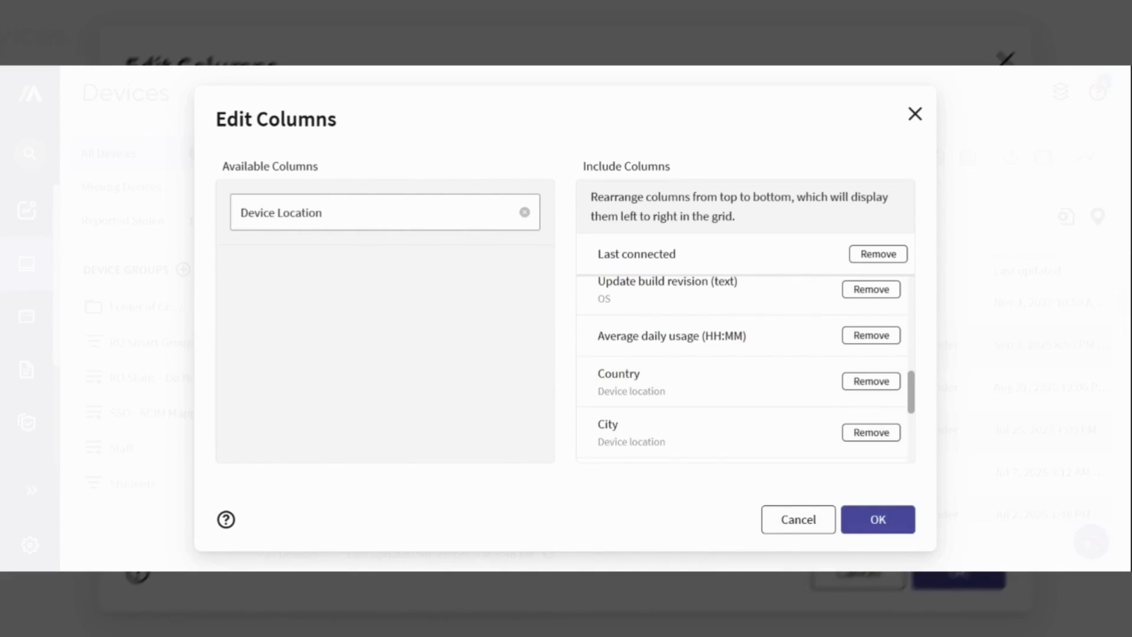
left_click(903, 532)
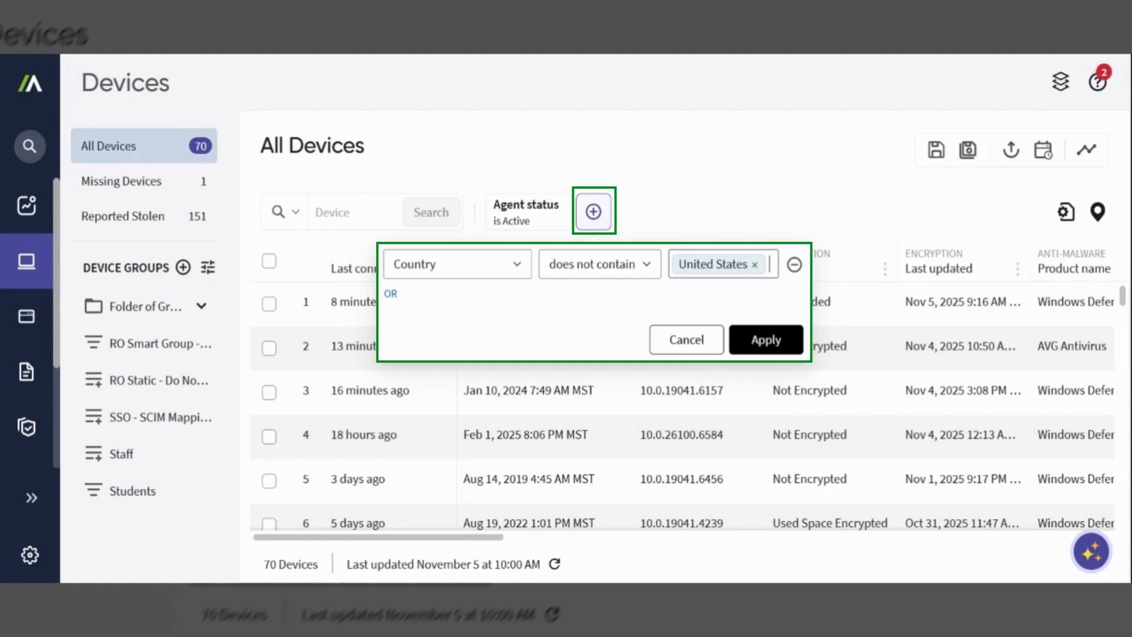
left_click(766, 339)
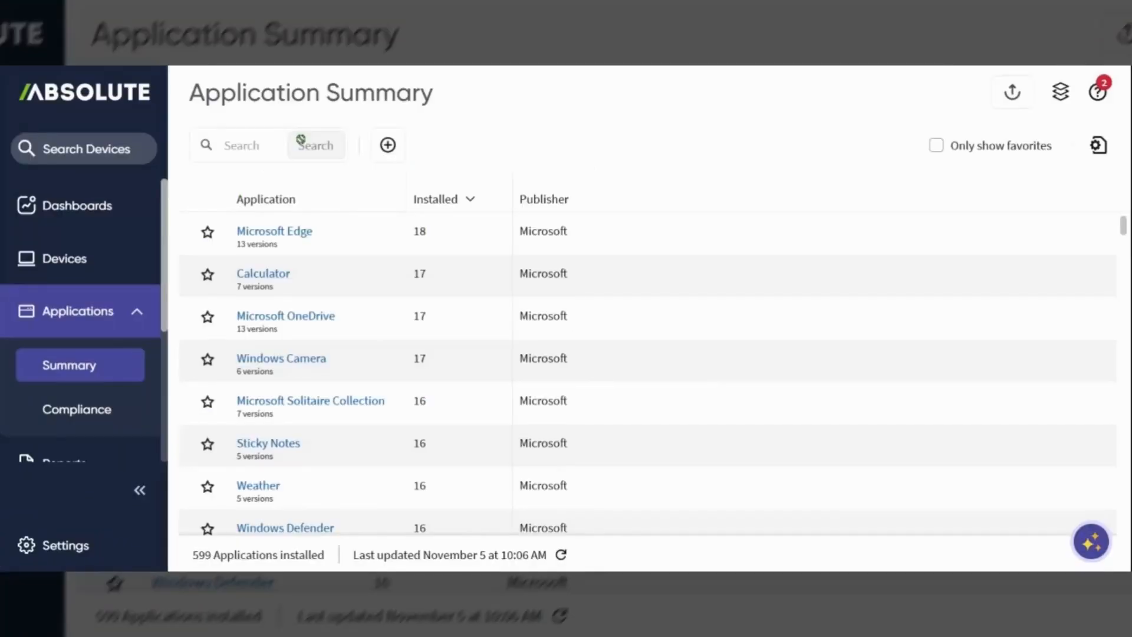
Search the Application Summary for ".NET"
left_click(246, 145)
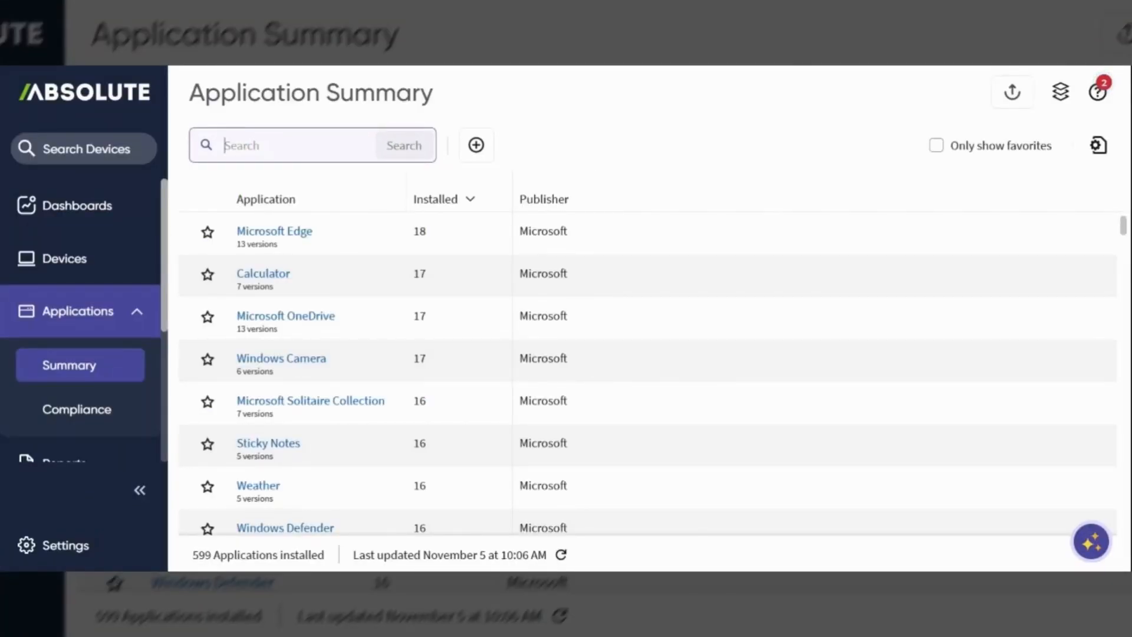
type(".NET")
key("Return")
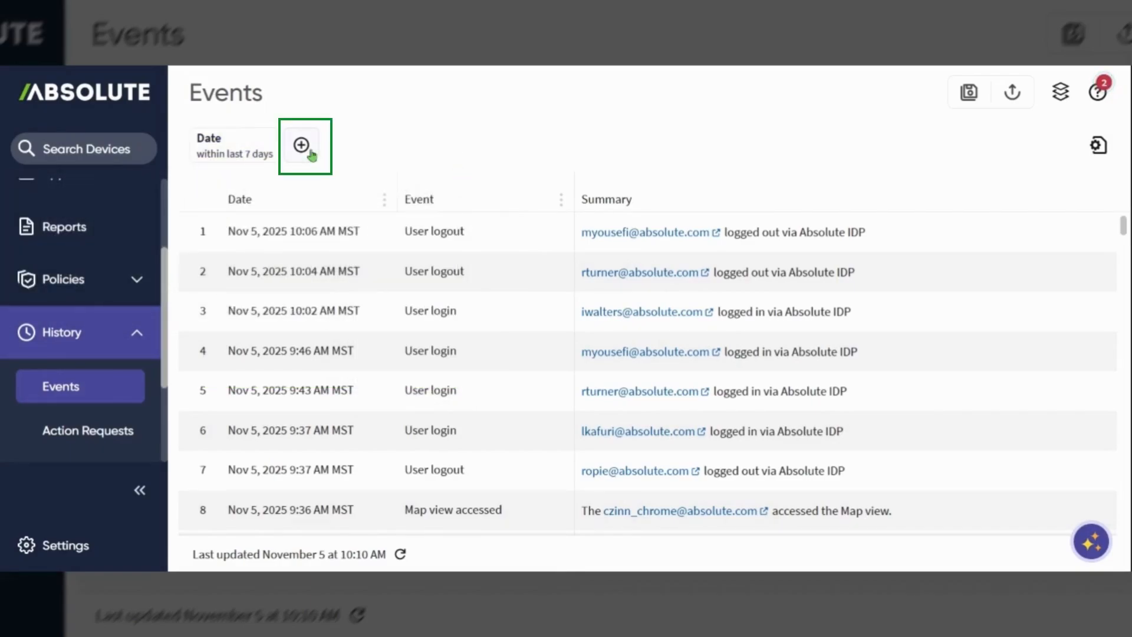
Begin an "Event is" filter on the Events list and look up event types matching "device vo"
left_click(304, 147)
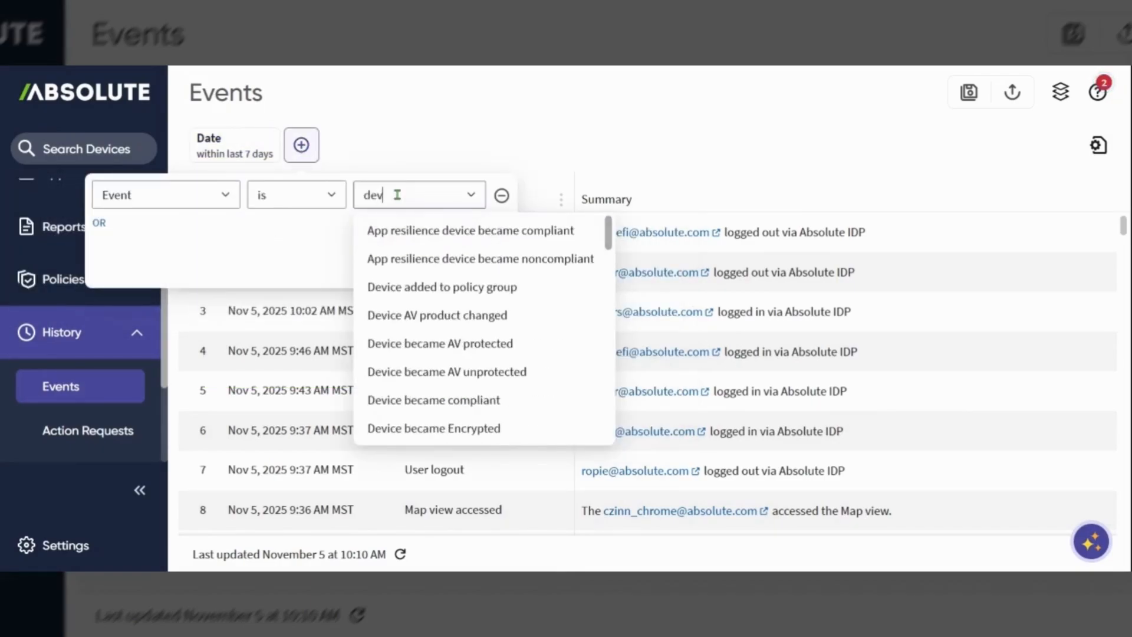
type("ice vo")
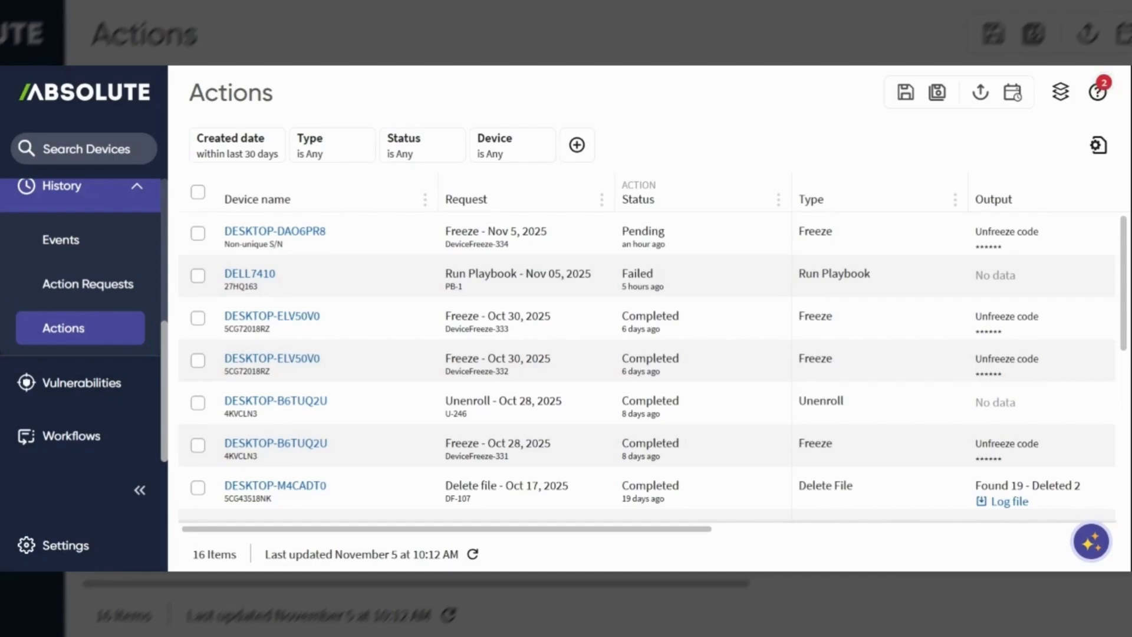
Examine the available Type and Status filter options for the Actions history
left_click(351, 156)
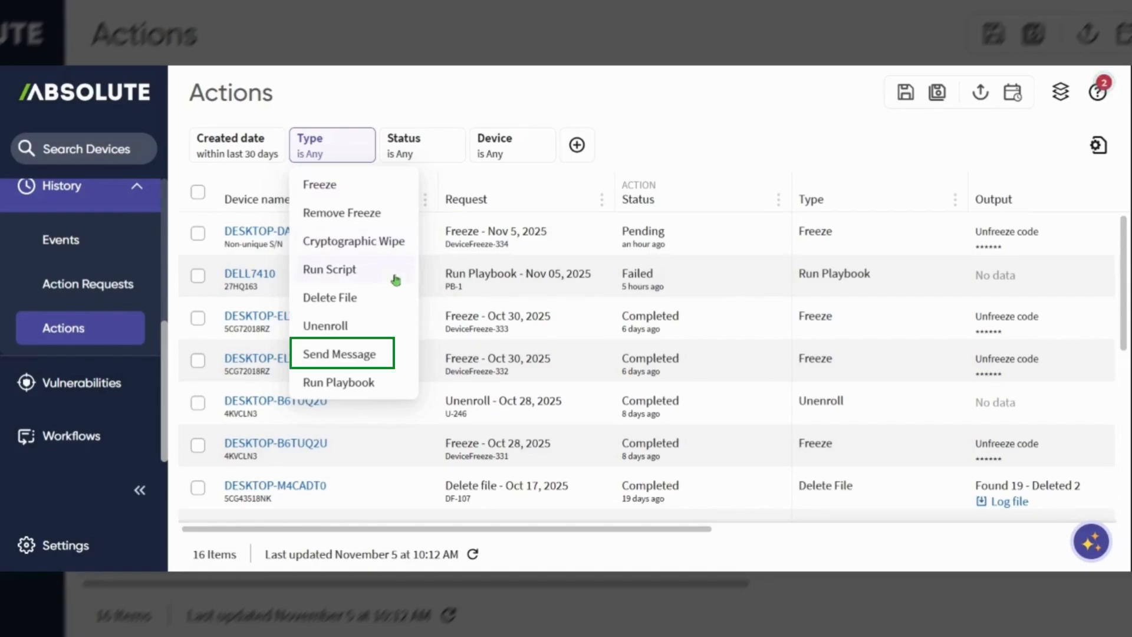
left_click(437, 141)
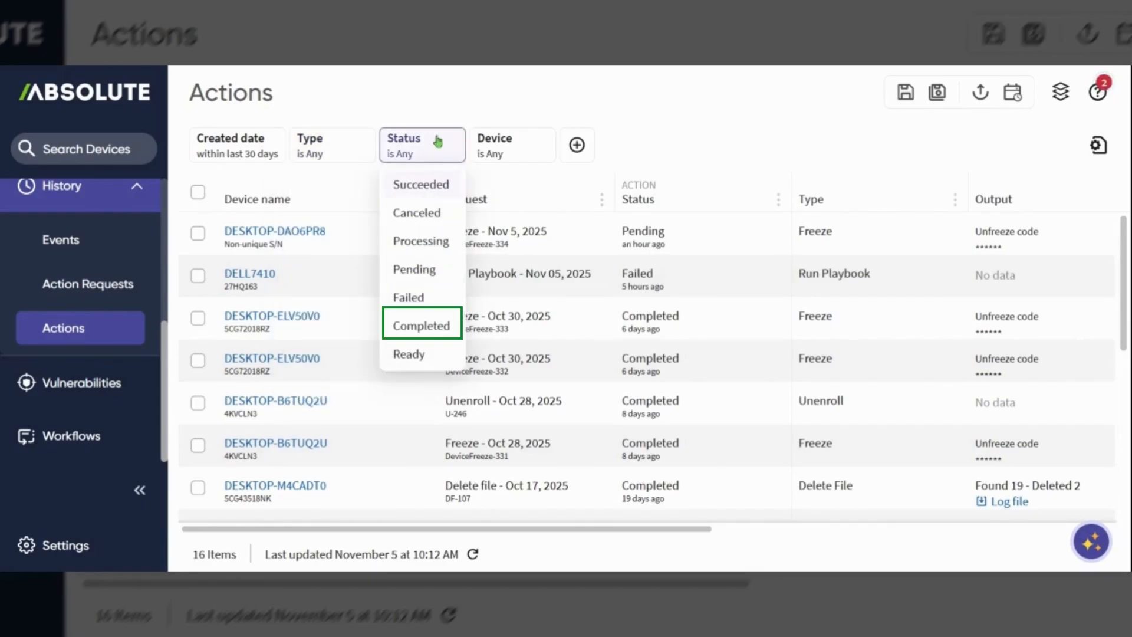